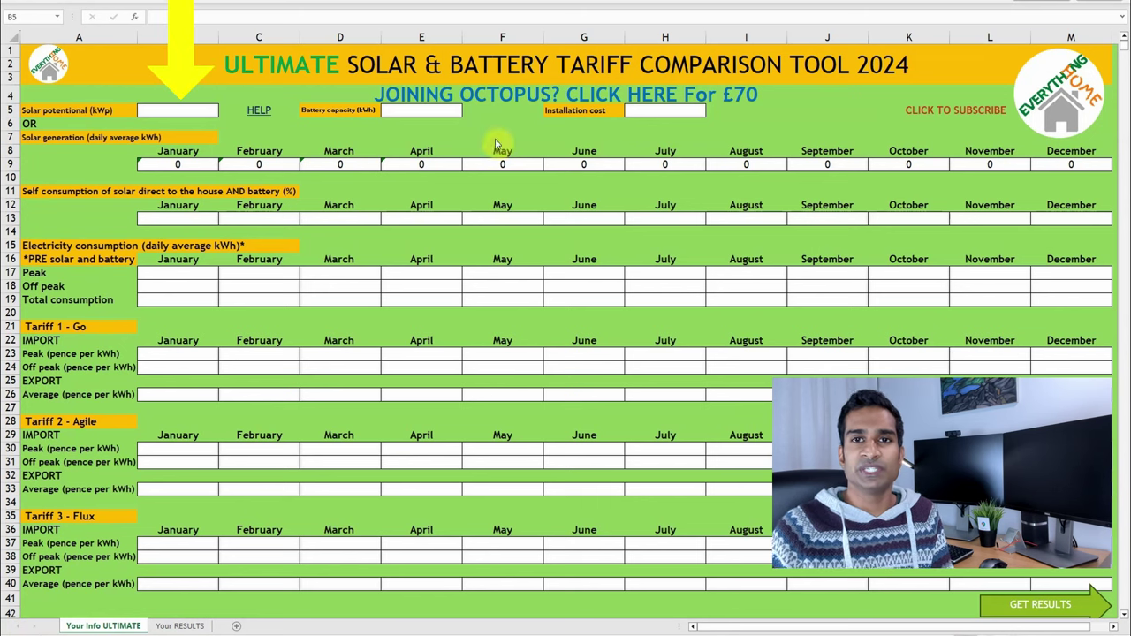
Enter a solar potential of 8.31 kWp and a battery capacity of 8.2 kWh
left_click(196, 109)
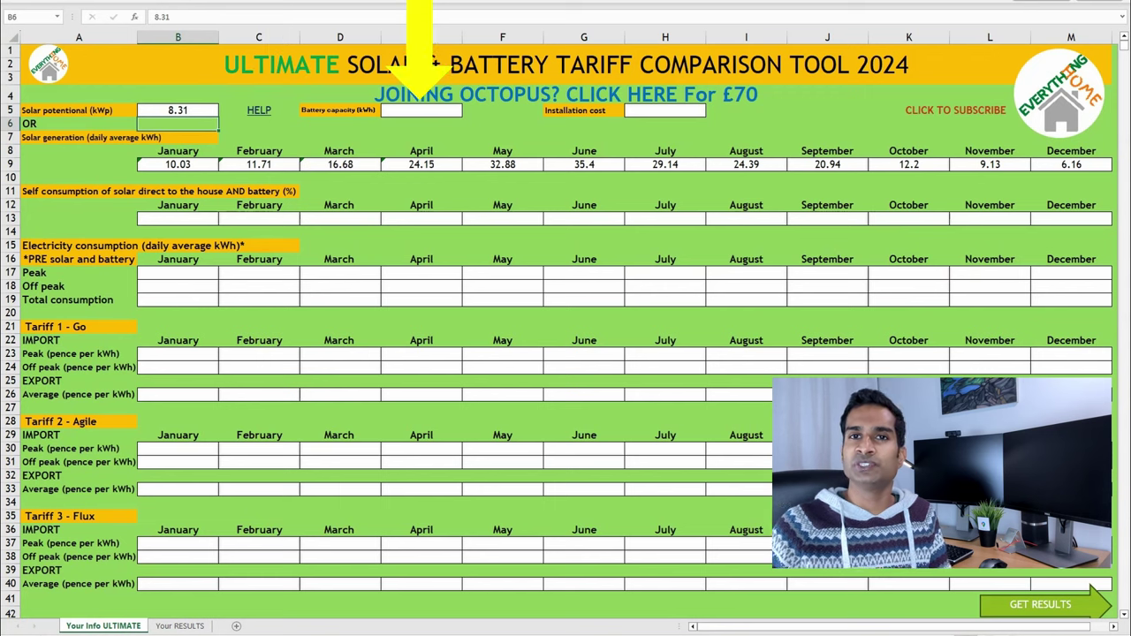
left_click(417, 109)
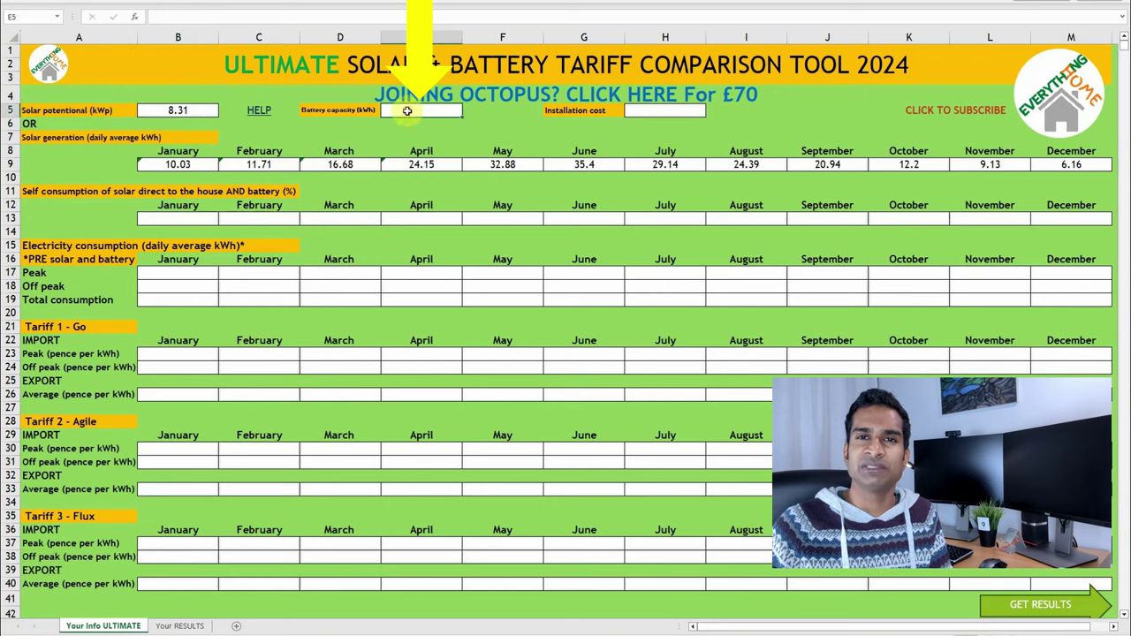
type("8.2")
key("Return")
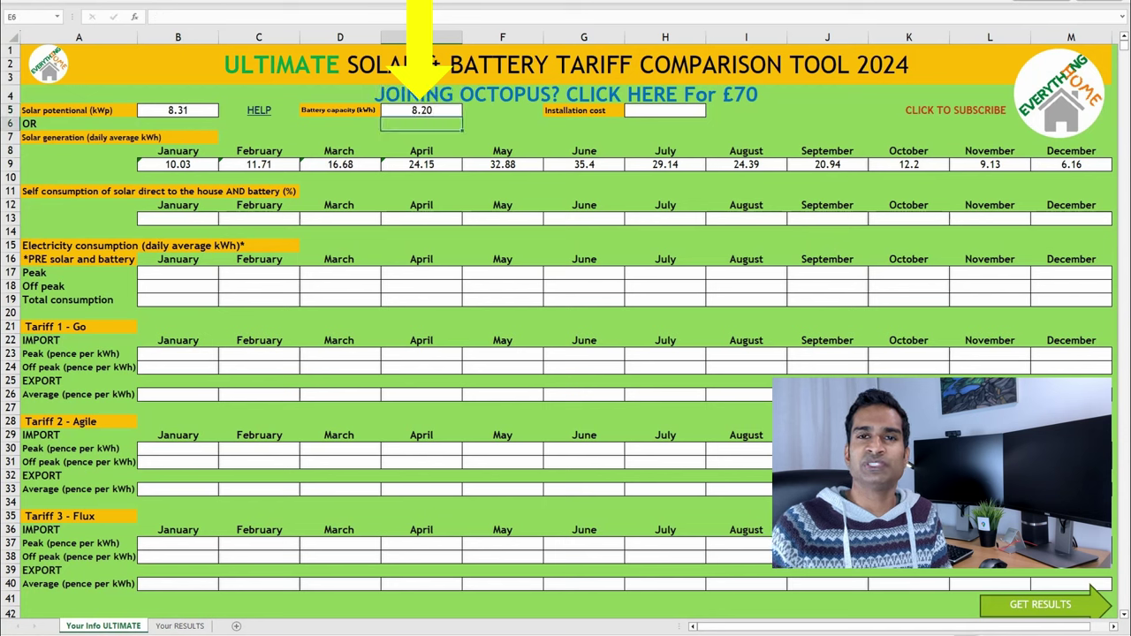
Enter 10,525 as the installation cost
left_click(638, 111)
type("10,525")
key("Return")
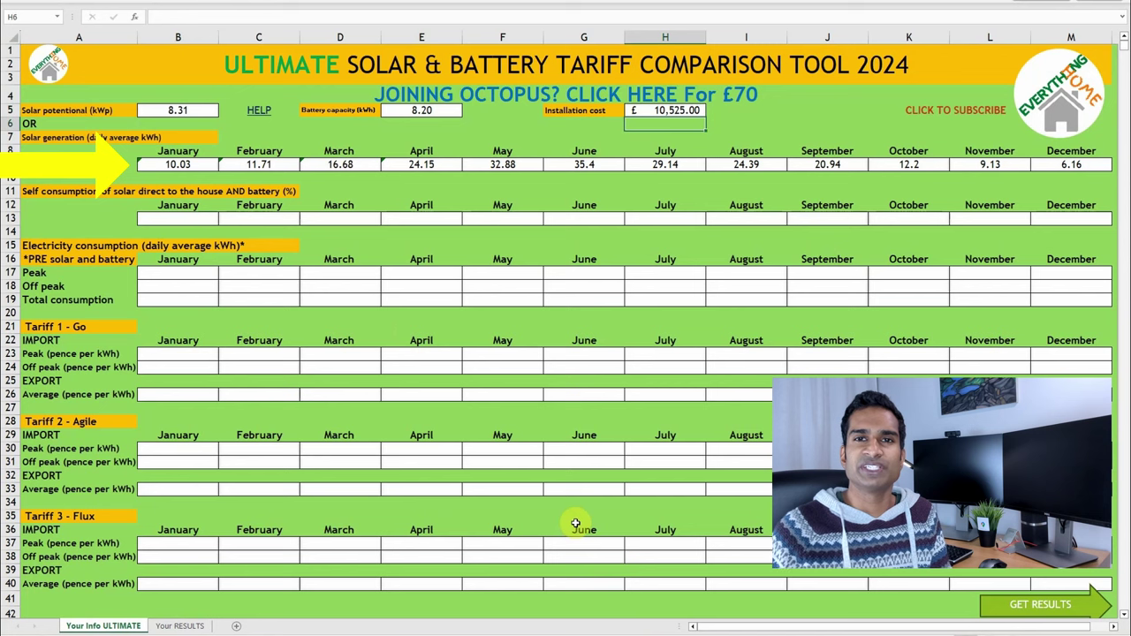
Change the solar potential to 6 kWp
left_click(209, 112)
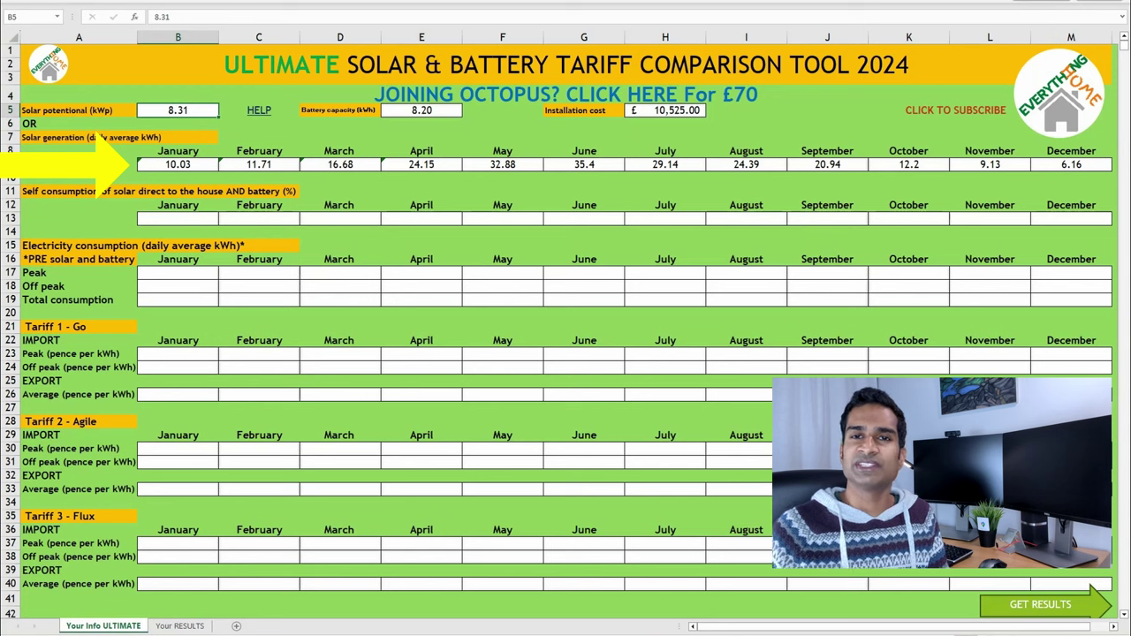
type("6")
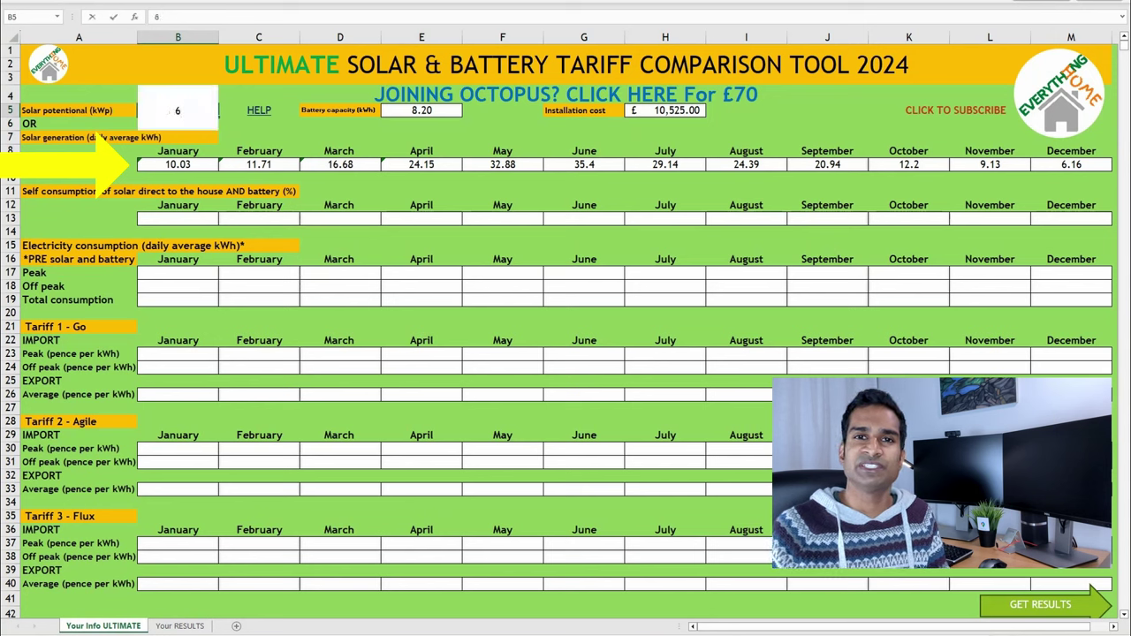
key("Return")
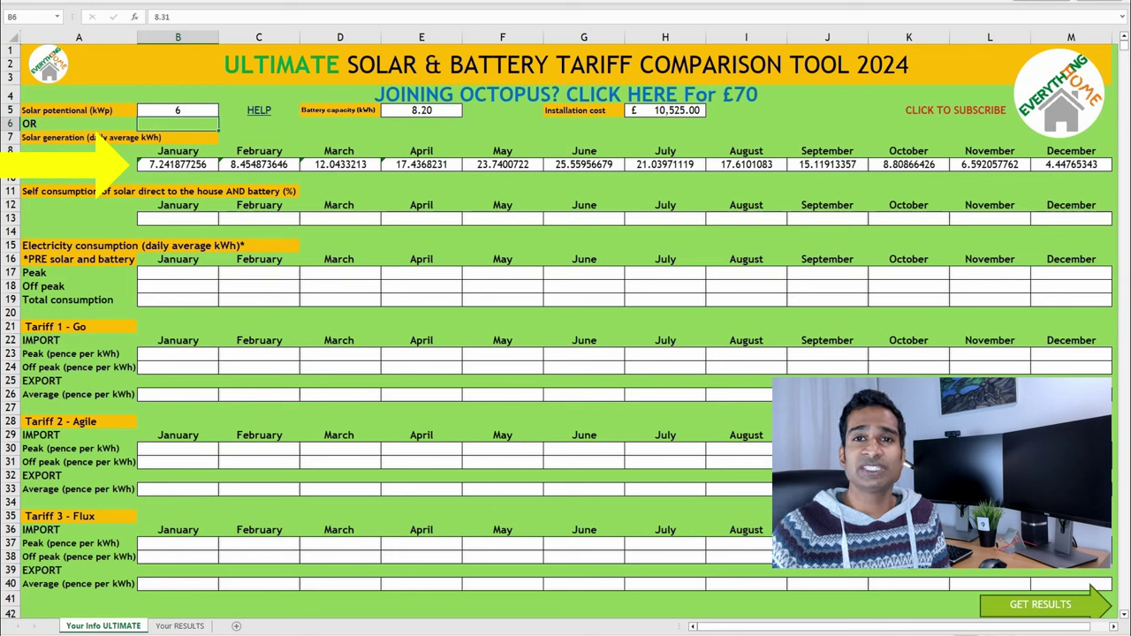
Override the daily average solar generation with 10 for January, 12 for February and 20 for March
left_click(178, 164)
type("10")
key("Tab")
type("12")
key("Tab")
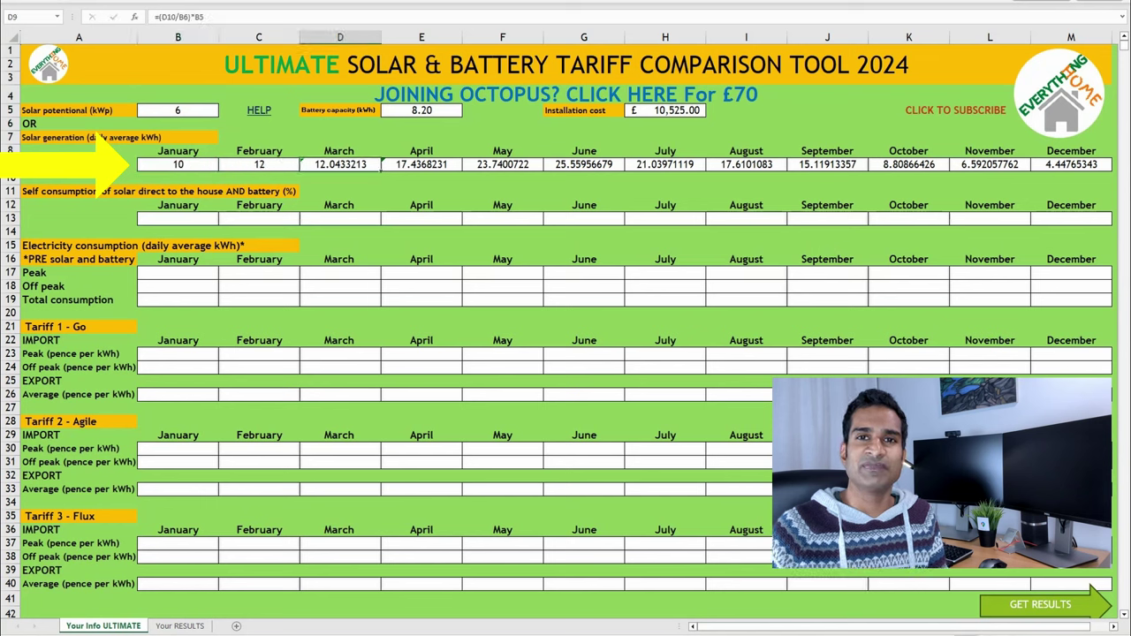
type("2")
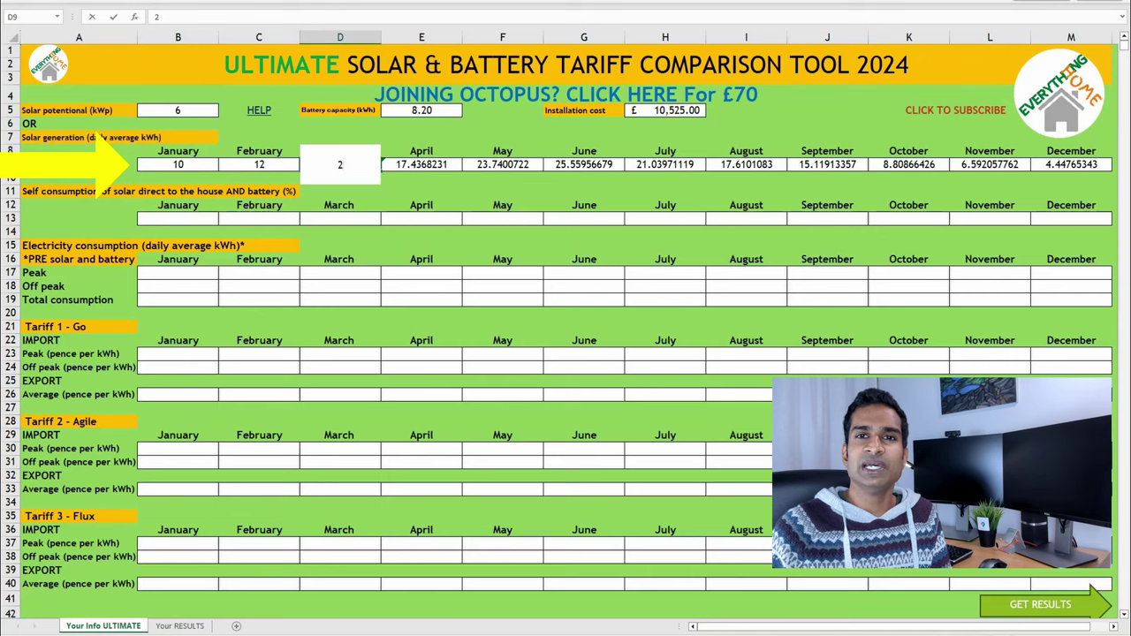
type("0")
key("Return")
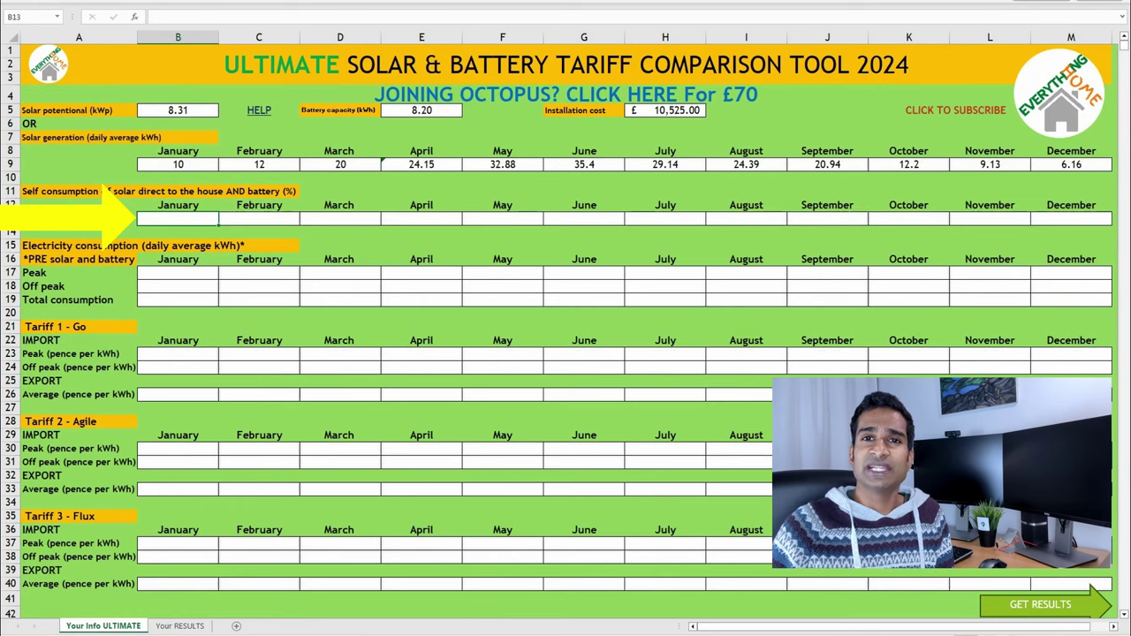
Fill self consumption for January to December with 73, 81, 69, 43, 32, 30, 32, 27, 33, 45, 59 and 54 percent
key("ctrl+v")
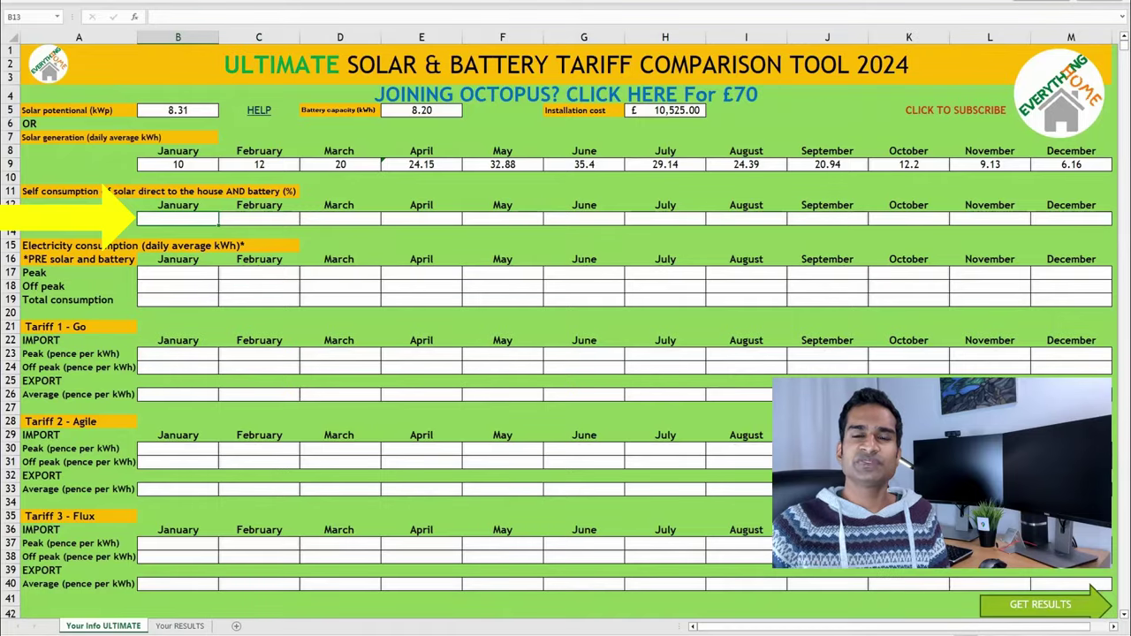
key("ctrl+v")
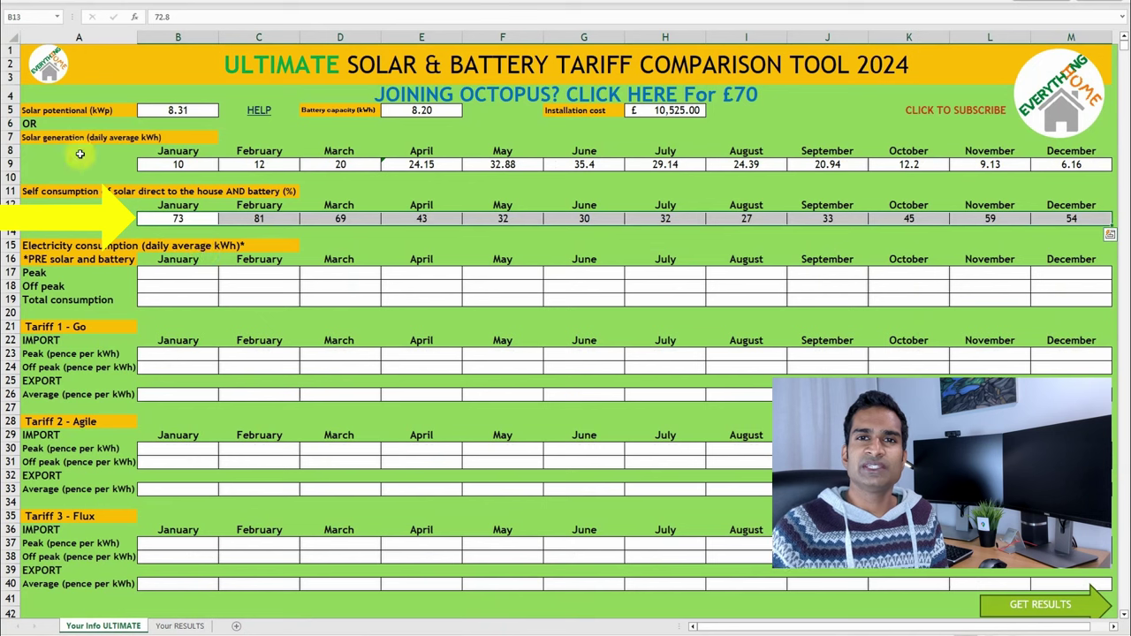
Enter peak/off-peak consumption of 8.38/9.00 for January–March, 6.04/7.61 for April–June, 5.94/8.21 for July–September and 8.64/8.23 for October–December
left_click(194, 272)
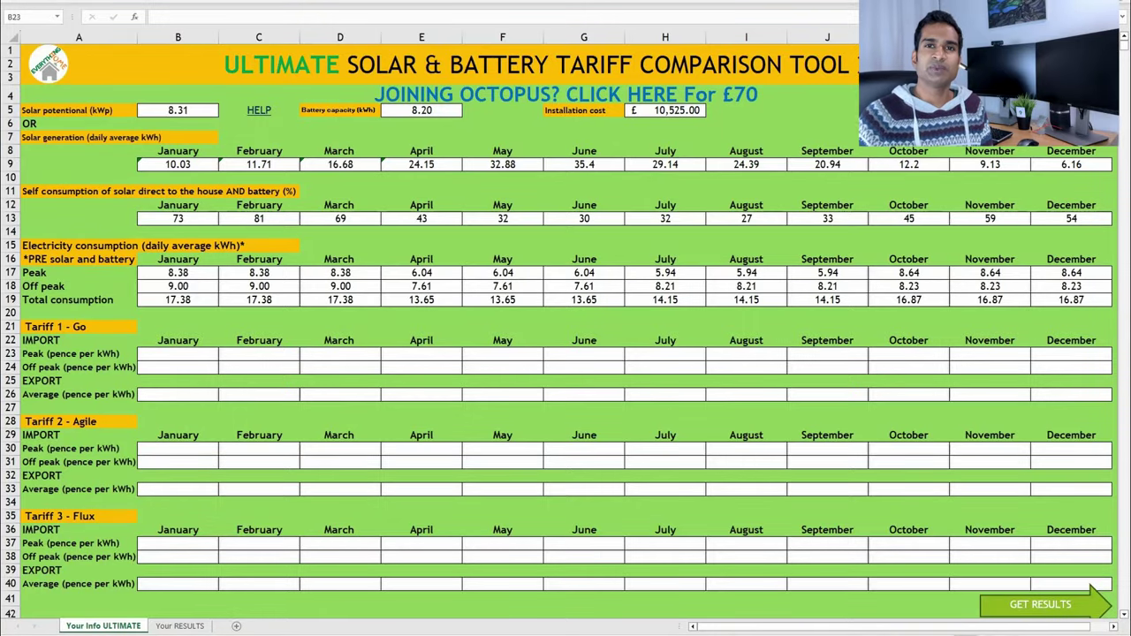
Fill Tariff 1 - Go for all months with 29.58 peak import, 9.00 off-peak import and 8.00 average export
type("29.58")
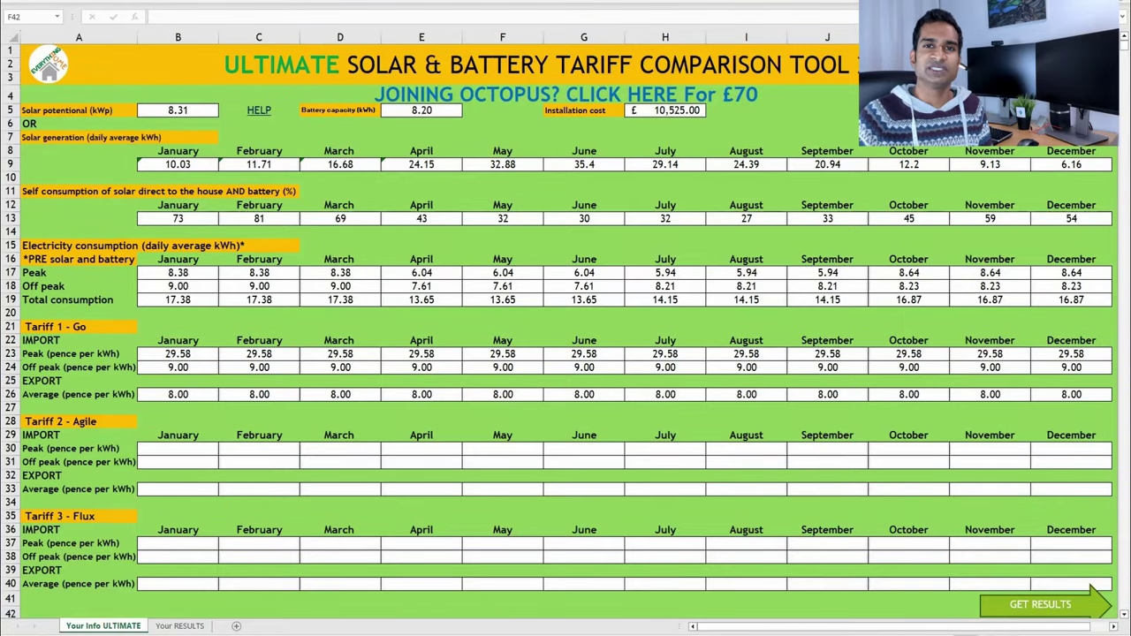
Fill the Tariff 2 - Agile import rates for all months with 20 pence peak and 13.5 pence off-peak
left_click(189, 452)
type("20")
key("ctrl+Return")
left_click_drag(219, 455, 1094, 452)
left_click(177, 462)
type("13.5")
key("ctrl+Return")
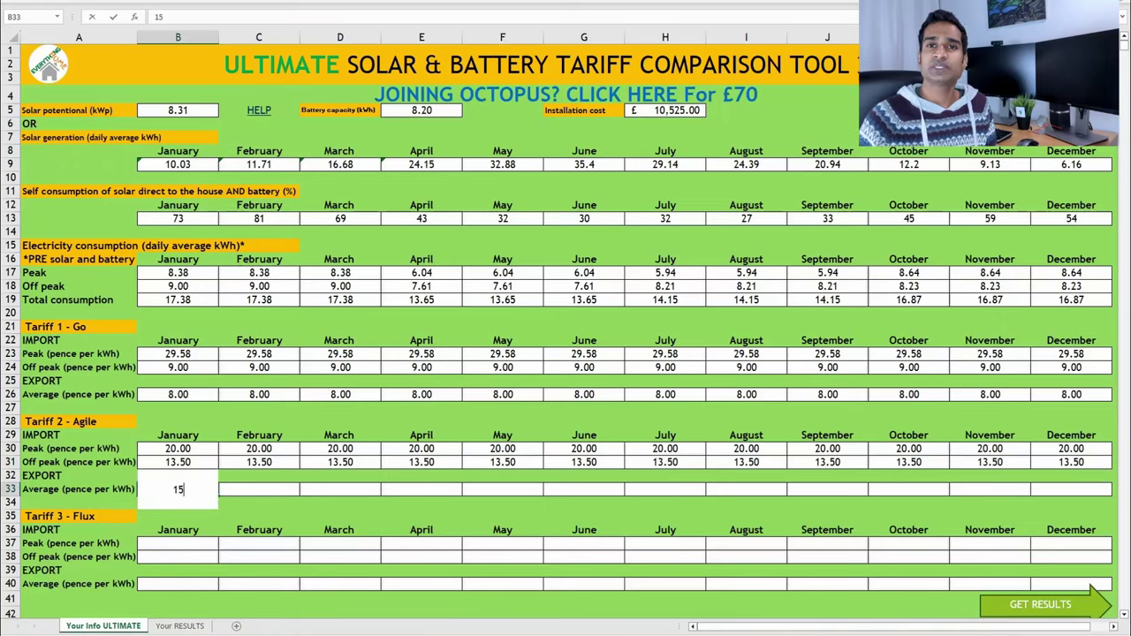
Fill the Tariff 2 - Agile average export rate with 15 pence for every month
key("Return")
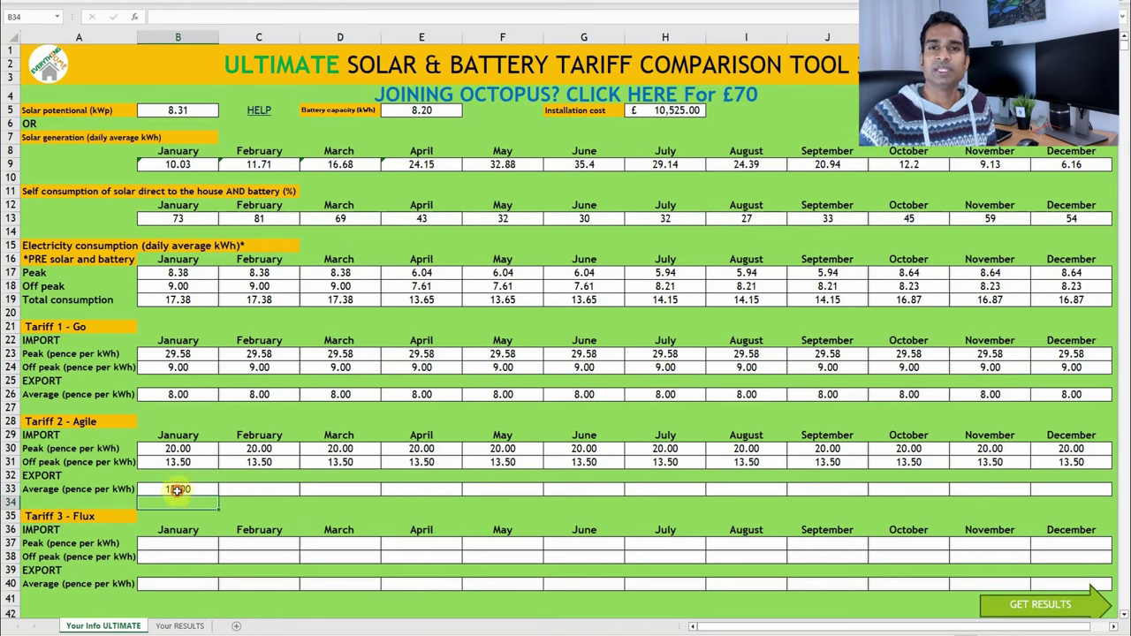
left_click(177, 490)
left_click_drag(218, 496, 1072, 489)
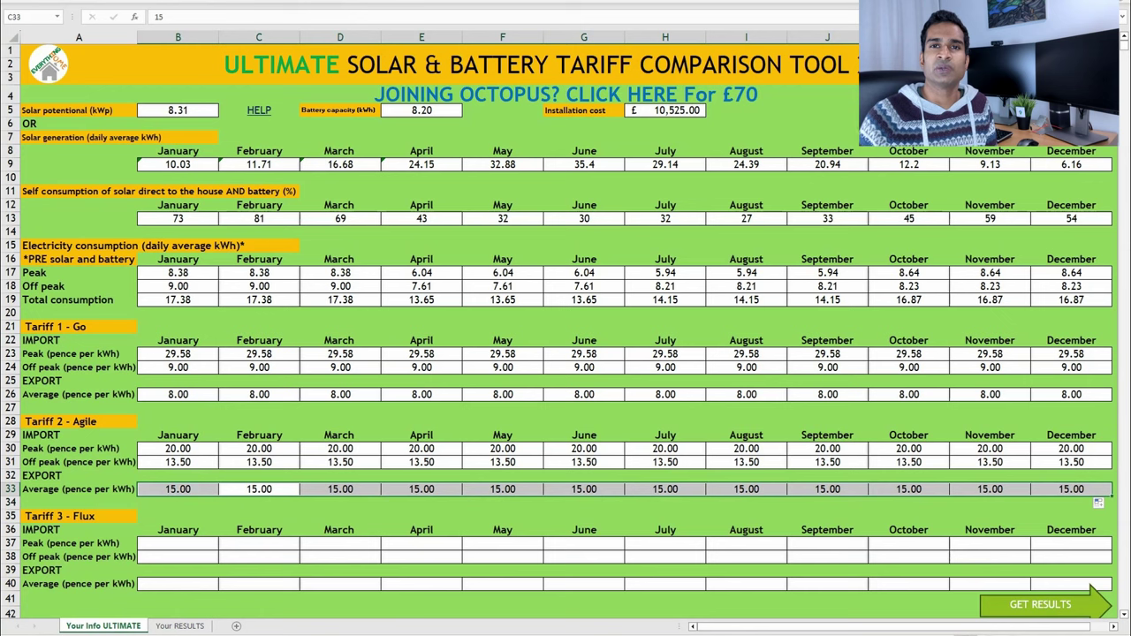
left_click(431, 613)
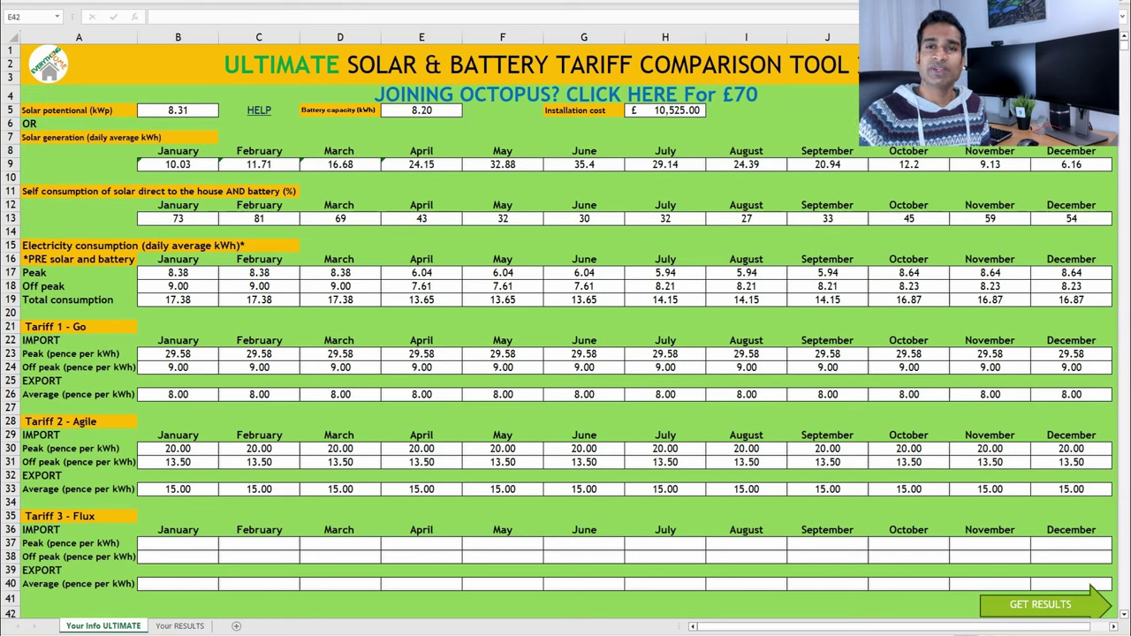
Fill the Tariff 3 - Flux import rates for all months with 26.58 pence peak and 15.95 pence off-peak
left_click(185, 543)
type("26.58")
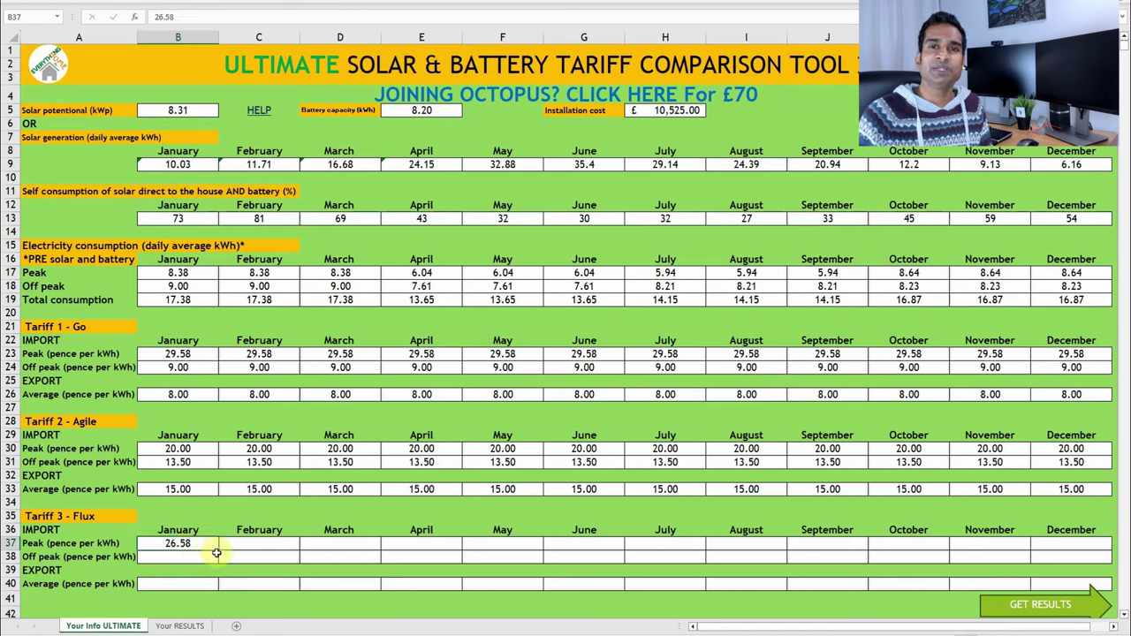
left_click_drag(217, 549, 1070, 550)
left_click(202, 558)
type("15.95")
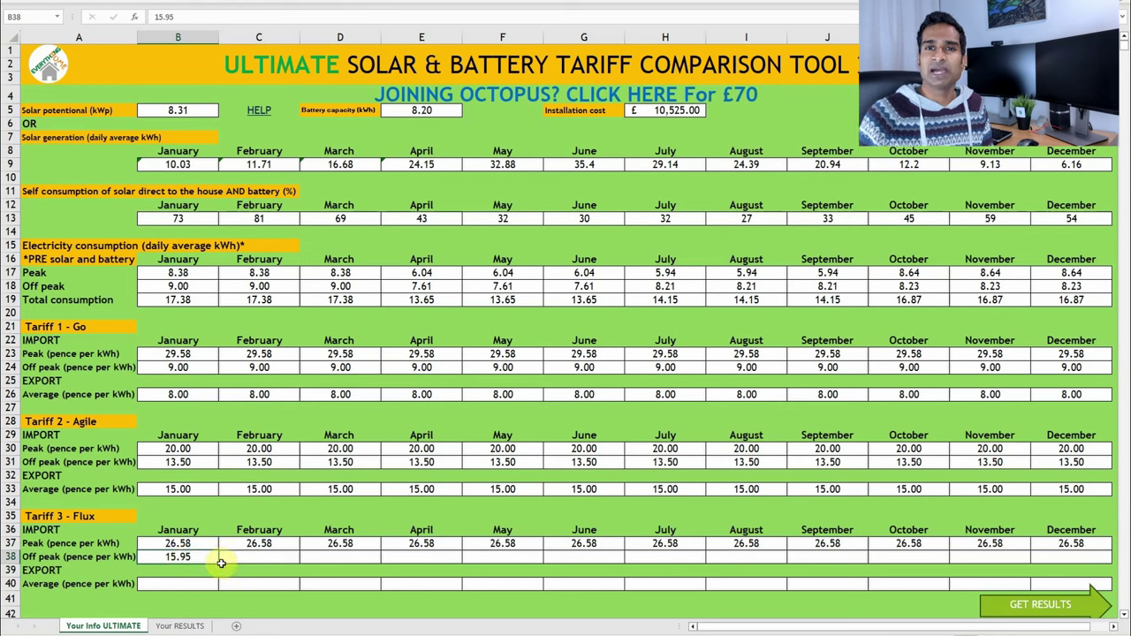
left_click_drag(220, 559, 1086, 557)
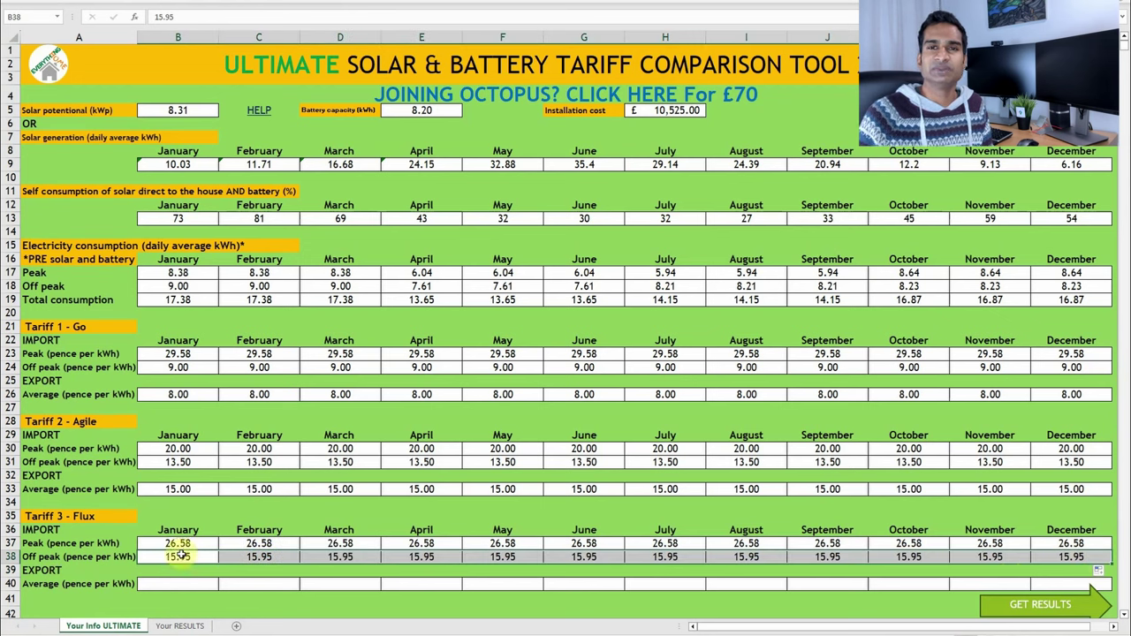
Set the Flux average export rates from January to December to 16.50, 16.50, 18, 20, 21, 22, 21, 20, 20, 17, 15.58 and 15.58
left_click(187, 583)
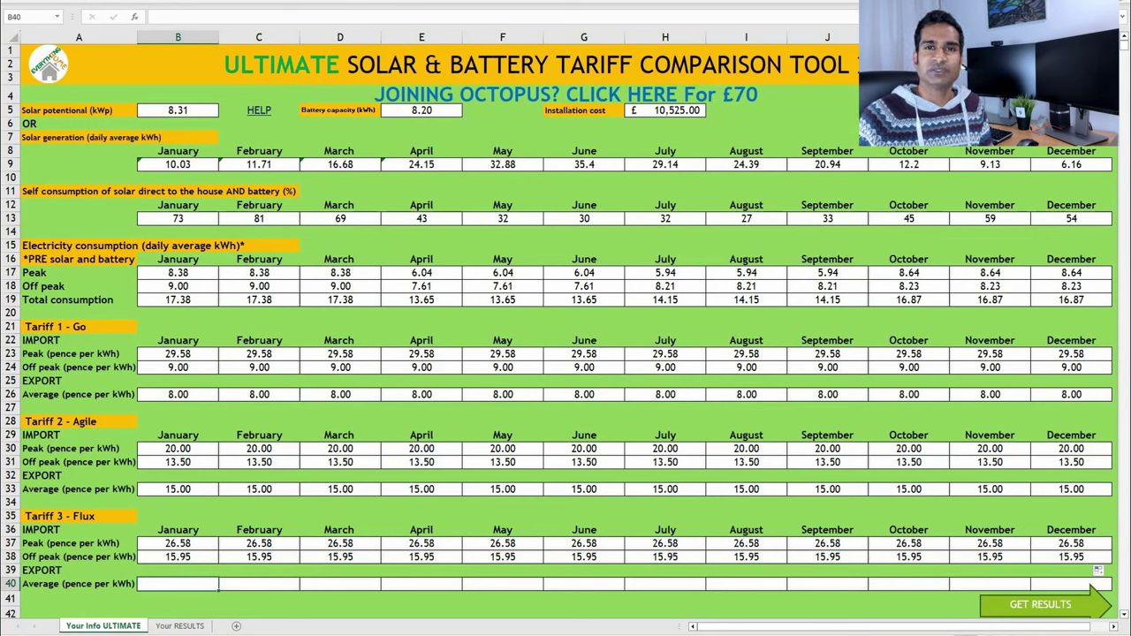
type("16.50\t16.50\t18.00\t20.00\t21.00\t22.00\t21.00\t20.00\t20.00\t17.00\t15.58\t15.58")
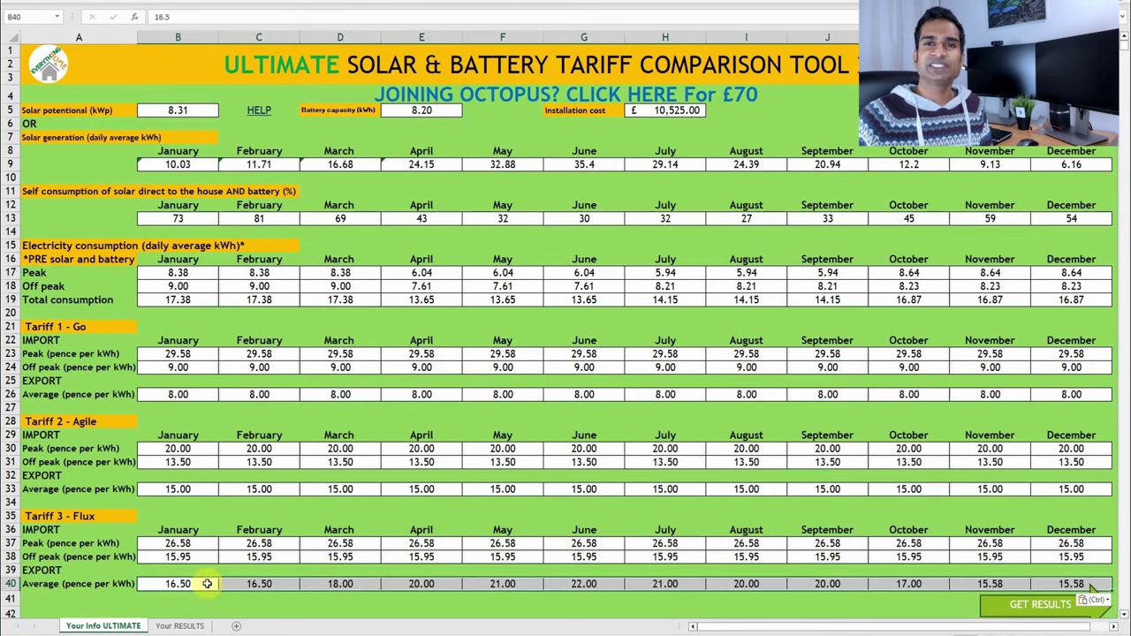
left_click(259, 611)
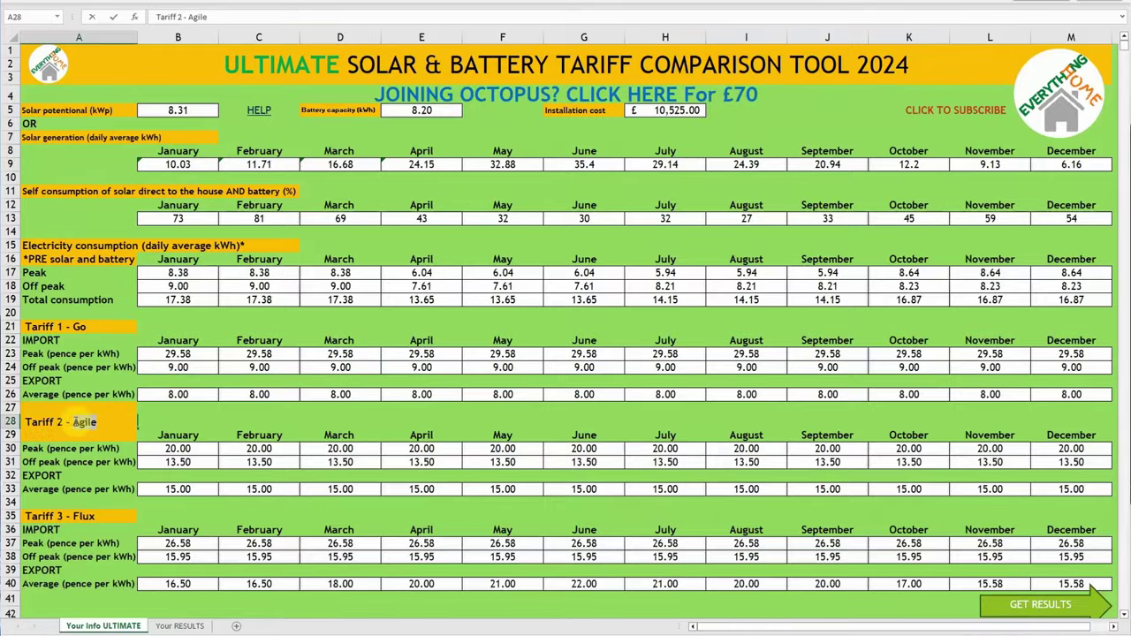
Rename the Tariff 2 heading as "Tariff 2 - Go/Flux/Go"
left_click(77, 422)
type("/Go")
For January to March of Tariff 2, copy in the Go import rates and set the export rate to 8 pence
left_click_drag(177, 354, 340, 366)
key("ctrl+c")
left_click(176, 448)
key("ctrl+v")
left_click(185, 489)
left_click_drag(186, 488, 340, 488)
type("8")
key("ctrl+Return")
Copy the Flux import and export rates for April to September into the same months of Tariff 2
left_click_drag(416, 542, 827, 557)
key("ctrl+c")
left_click_drag(421, 448, 827, 461)
key("ctrl+v")
left_click(447, 587)
left_click_drag(446, 586, 827, 584)
key("ctrl+c")
left_click(421, 488)
key("ctrl+v")
Copy Tariff 2's January to March import and export rates into its October to December months
left_click_drag(177, 448, 340, 461)
key("ctrl+c")
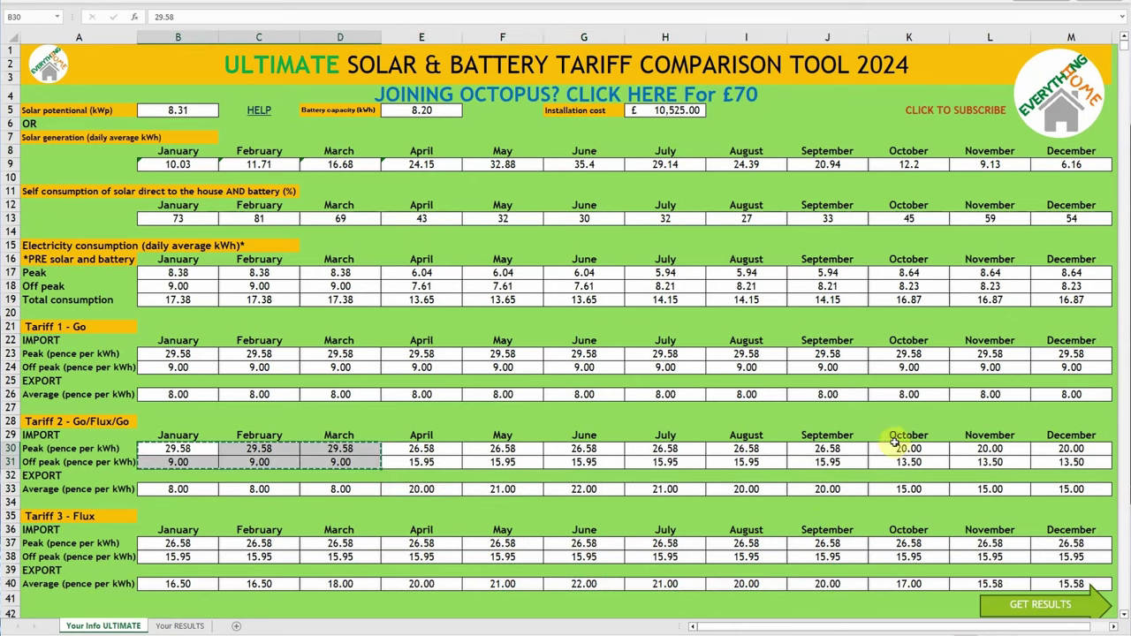
left_click_drag(908, 447, 1070, 461)
key("ctrl+v")
left_click_drag(185, 489, 340, 488)
key("ctrl+c")
left_click_drag(908, 489, 1071, 488)
key("ctrl+v")
left_click(1071, 516)
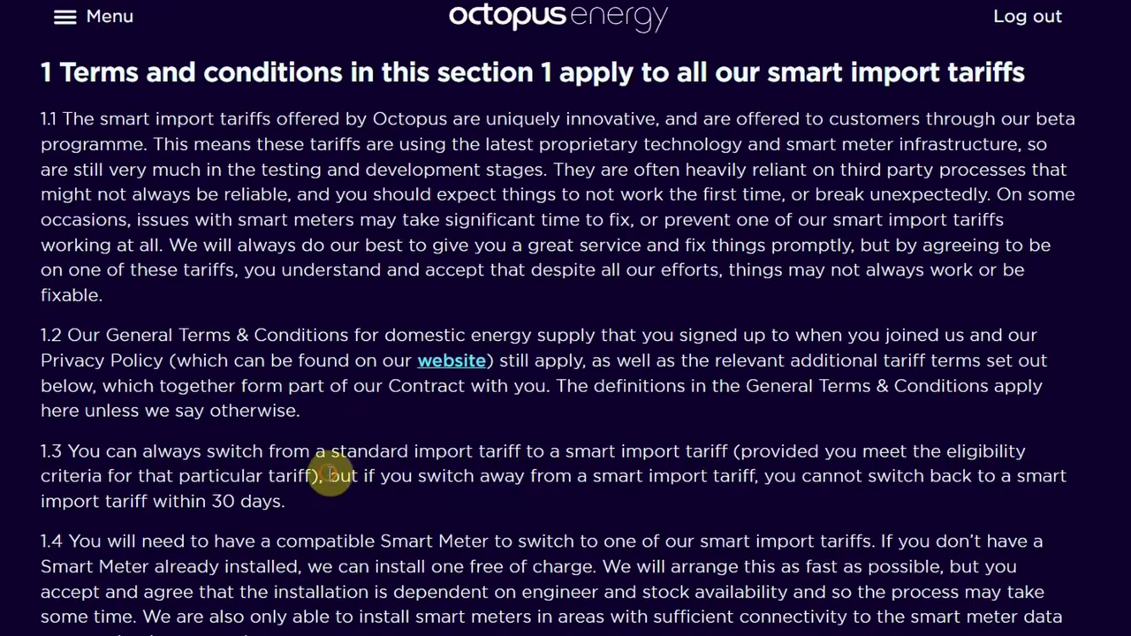
On the Octopus Energy smart tariff terms page, highlight the part of clause 1.3 restricting switching back within 30 days
left_click_drag(329, 477, 373, 510)
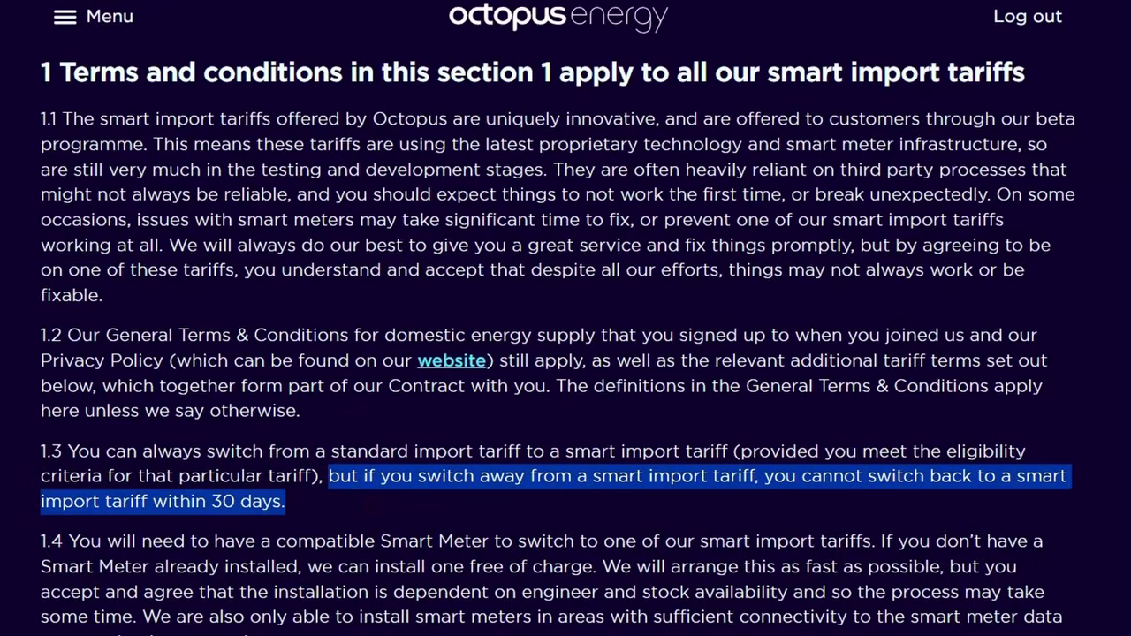